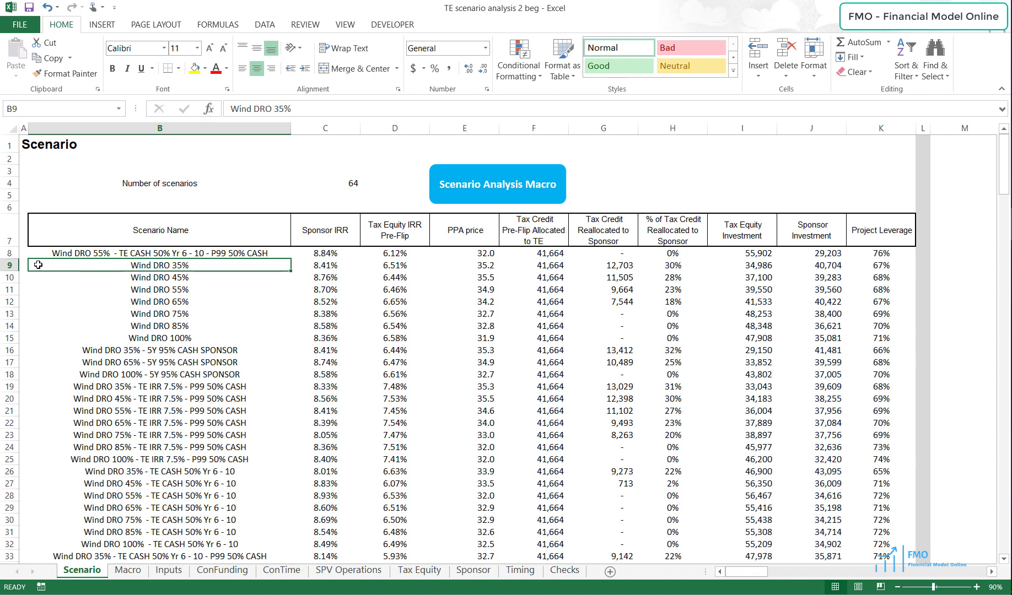
Select the Wind DRO 35%–100% scenario rows, then narrow to the 35% and 75% rows
click(13, 266)
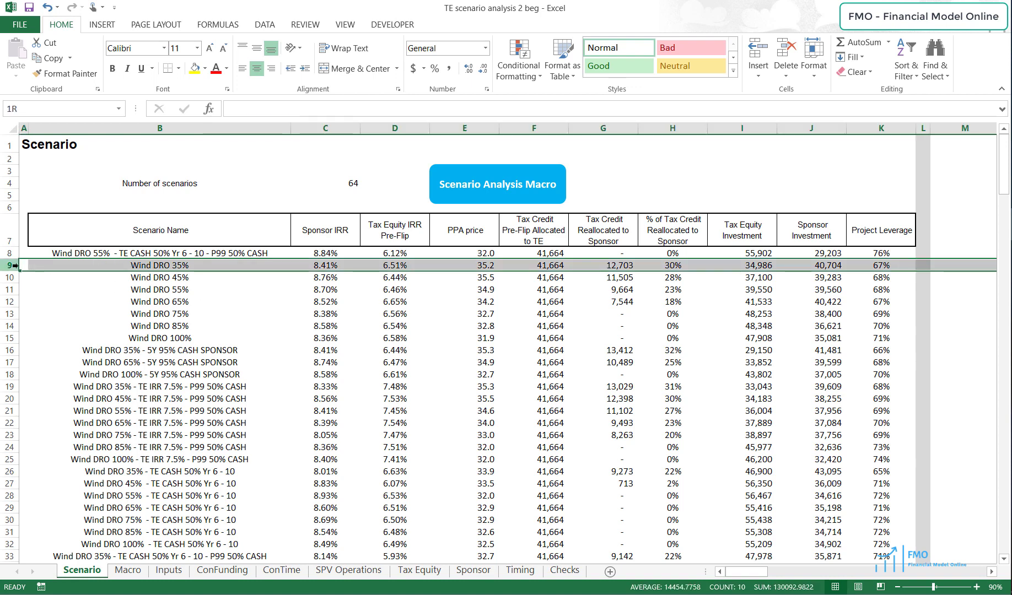
drag(13, 265, 27, 338)
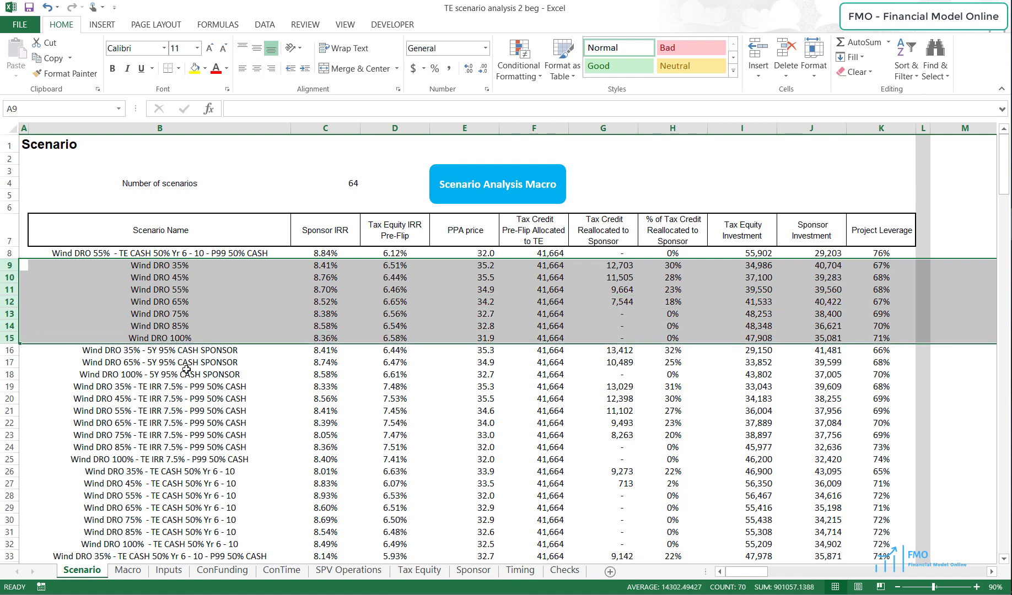
click(9, 266)
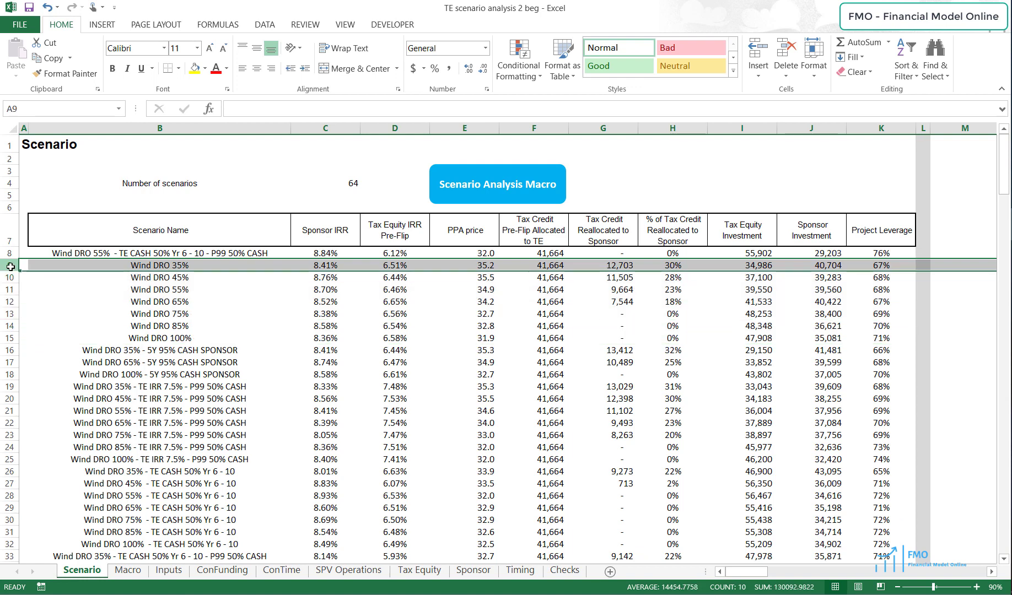
click(9, 314)
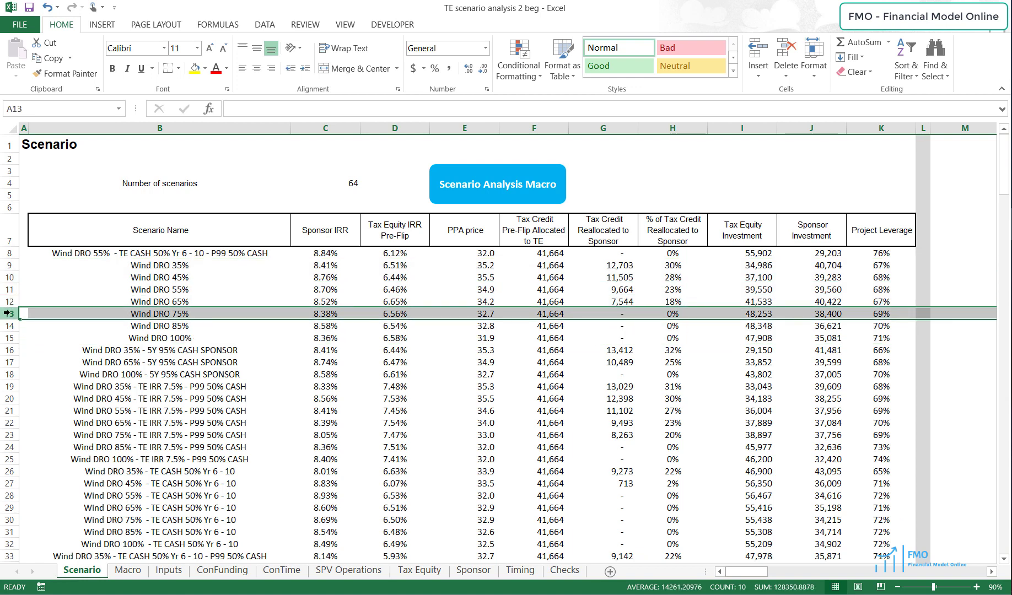
Compare tax credit reallocation, tax equity investment and PPA price for rows 9–13, plus 75% leverage
drag(610, 267, 689, 316)
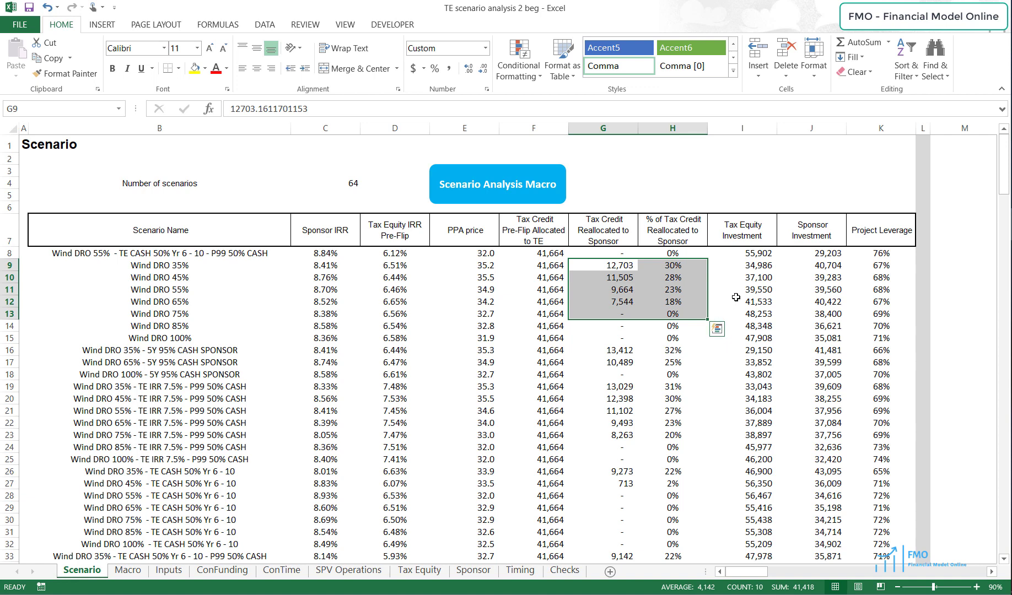
drag(759, 267, 756, 315)
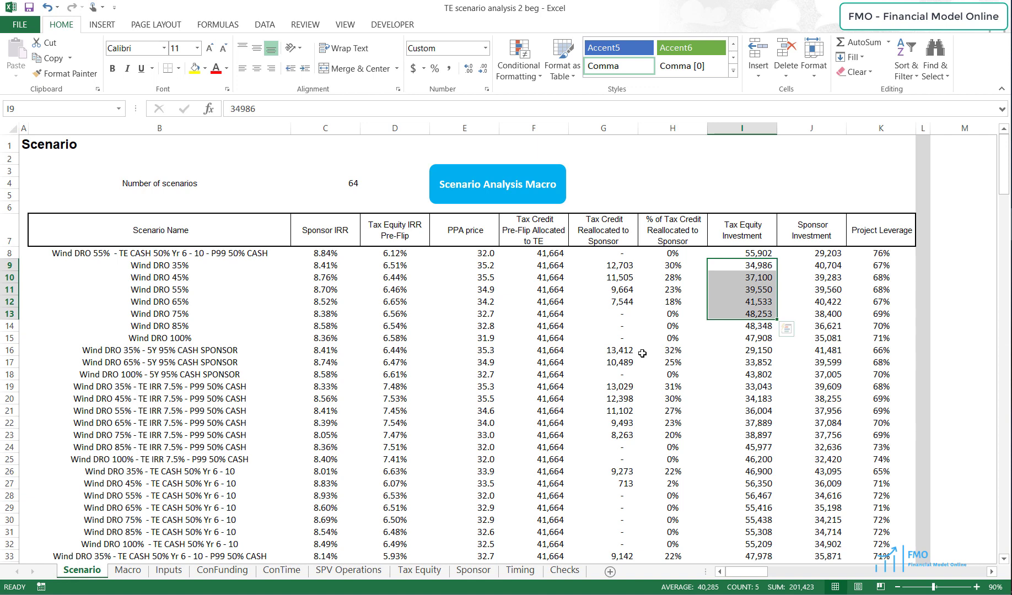
drag(479, 264, 460, 315)
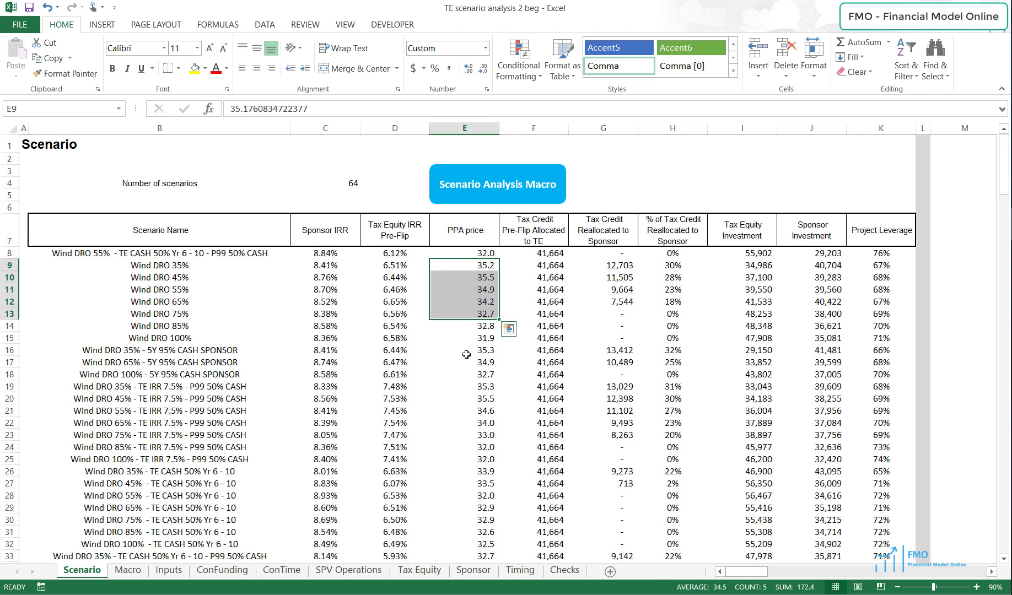
click(868, 317)
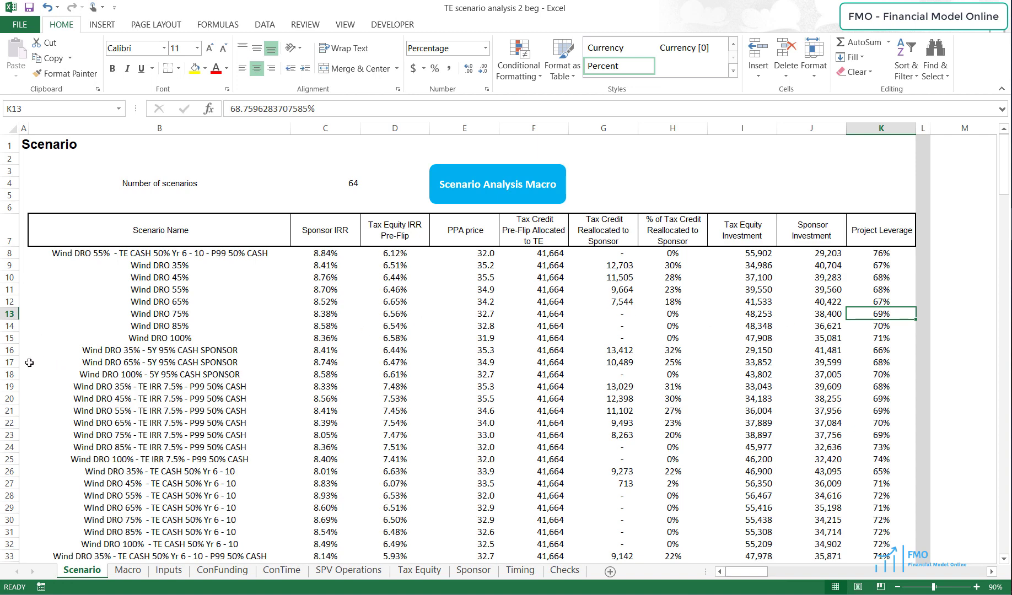
Review rows 16–18, the 5Y 95% CASH SPONSOR scenarios: credit reallocation, PPA prices, tax equity and sponsor investments
drag(11, 351, 11, 378)
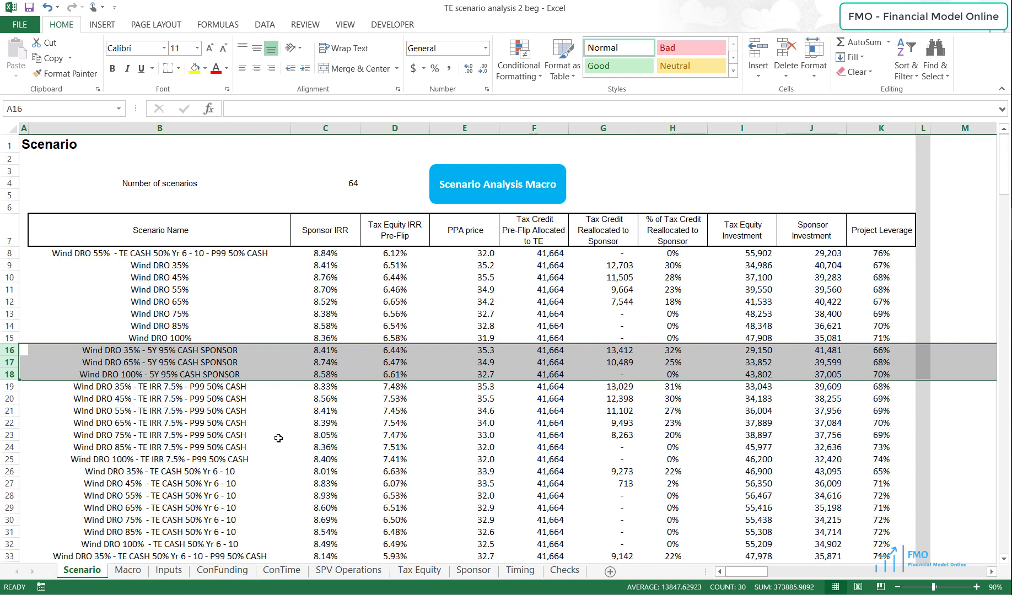
drag(593, 352, 642, 372)
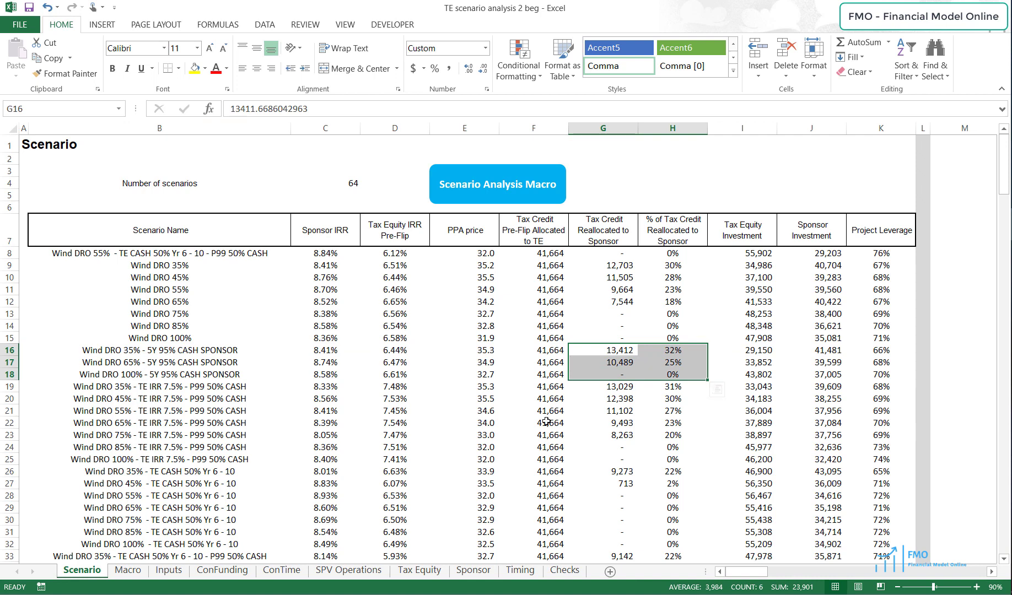
click(484, 354)
drag(484, 358, 486, 377)
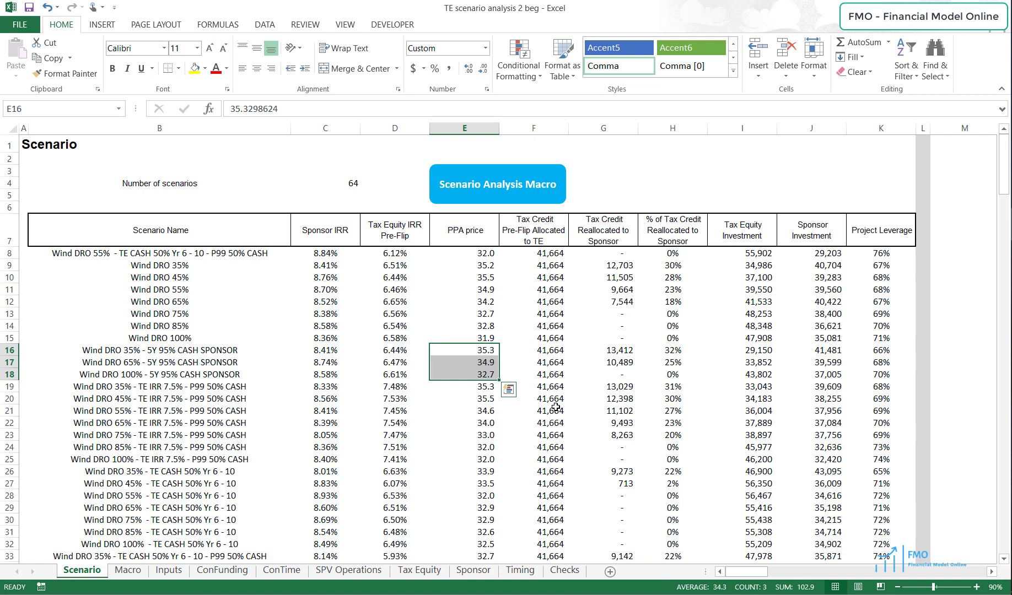
drag(749, 355, 747, 377)
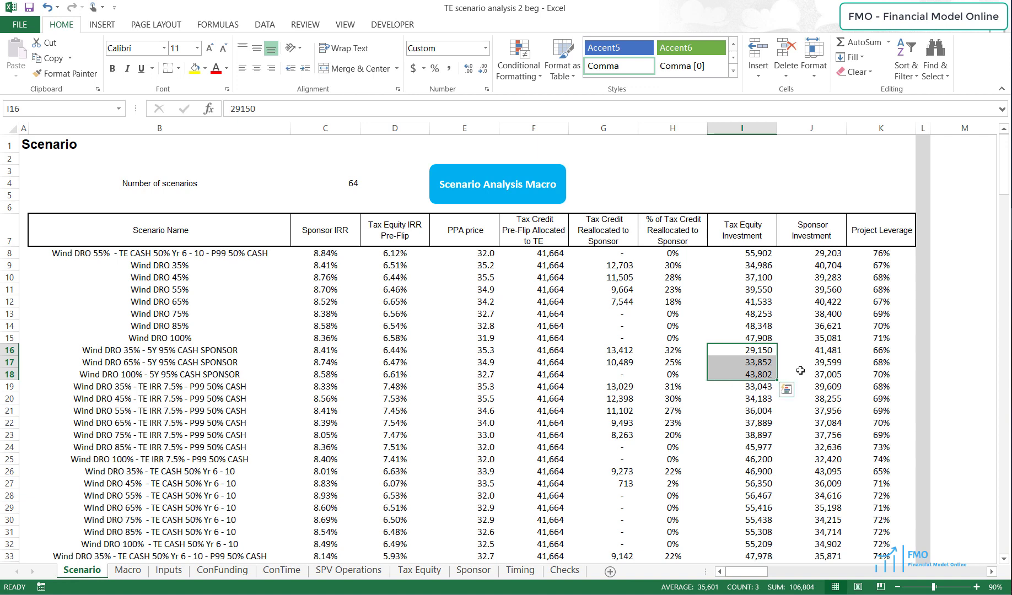
drag(809, 351, 811, 376)
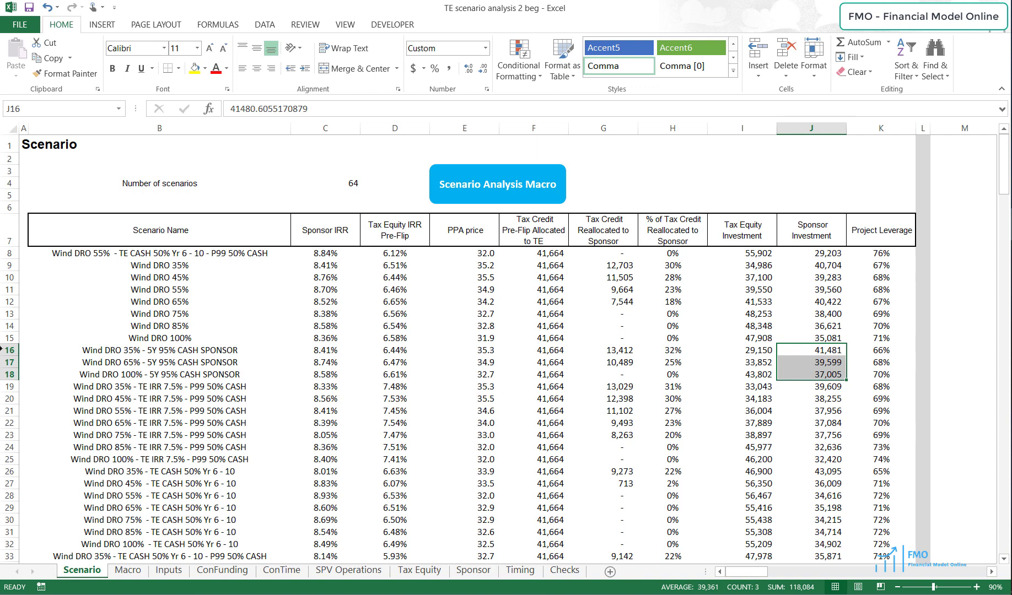
drag(3, 350, 8, 374)
click(7, 375)
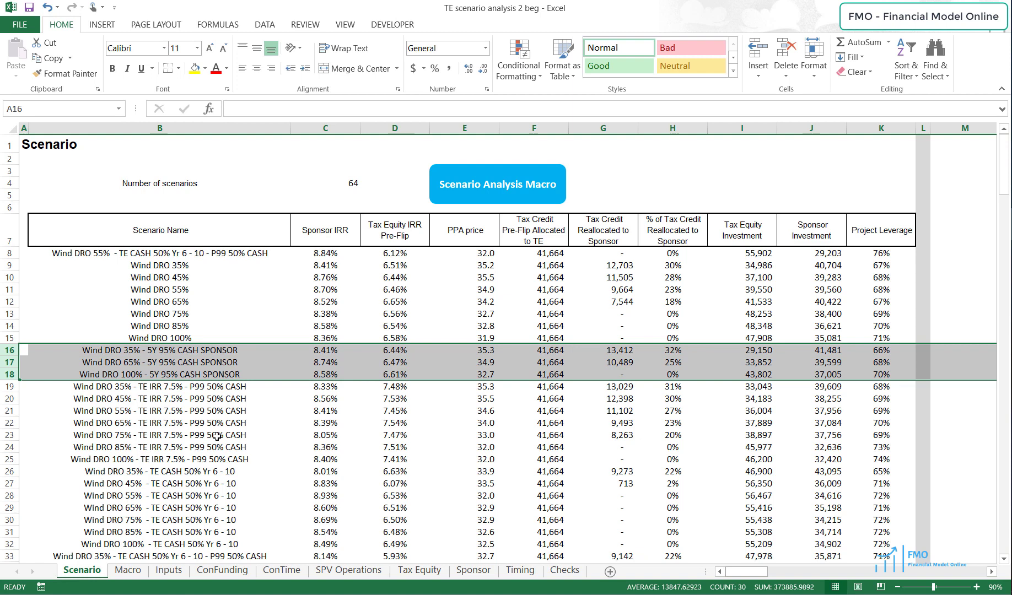
Review tax credit reallocation and tax equity investments for the TE IRR 7.5% rows 19–25
drag(10, 388, 10, 460)
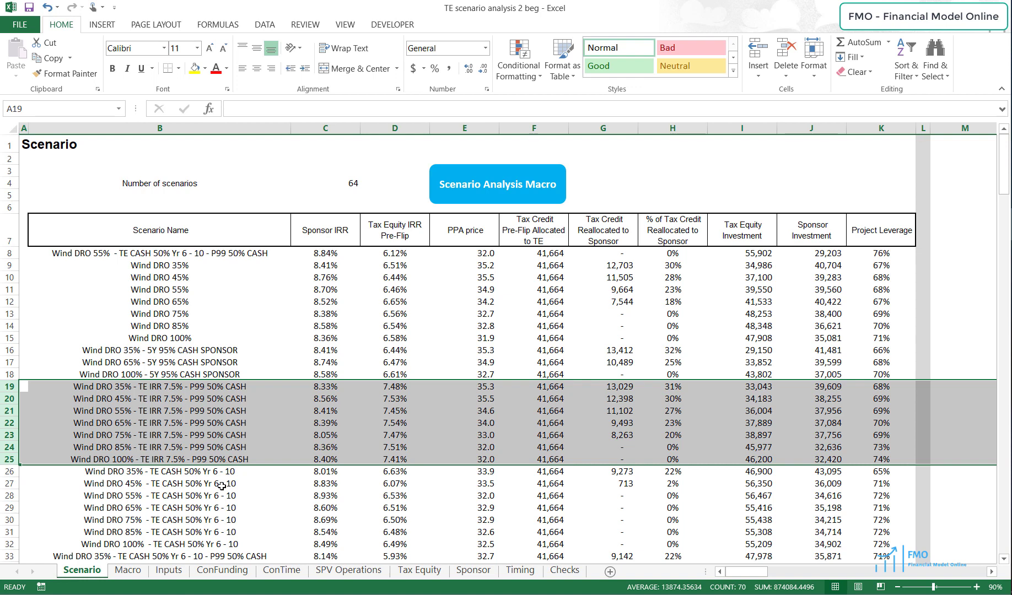
click(608, 390)
drag(608, 389, 642, 448)
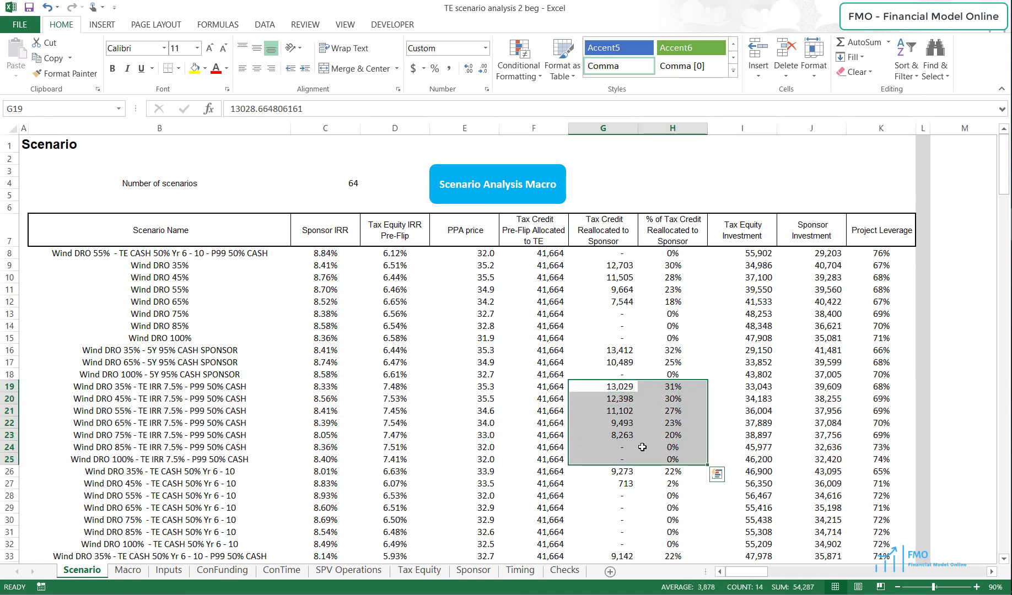
drag(762, 386, 788, 448)
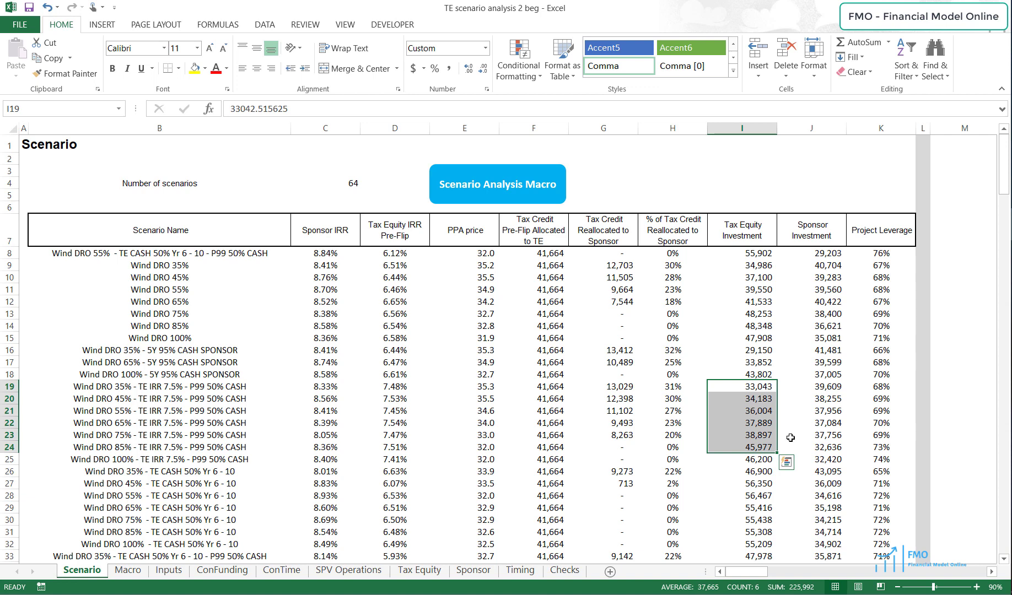
Reselect the TE IRR 7.5% rows, then select the TE CASH 50% Yr 6 - 10 rows 26–32
click(9, 387)
drag(9, 386, 8, 459)
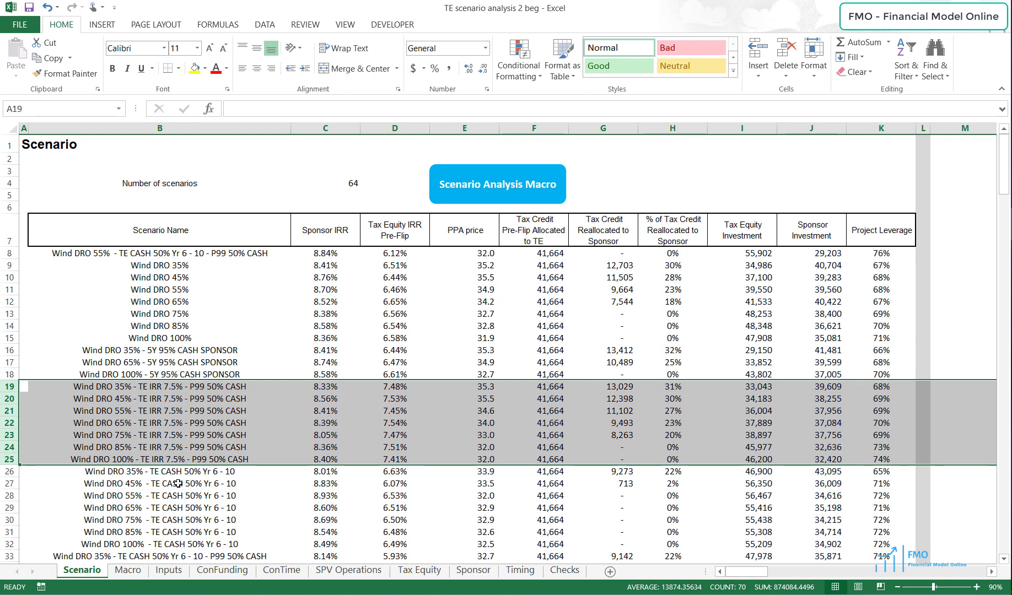
scroll(192, 480, down, 3)
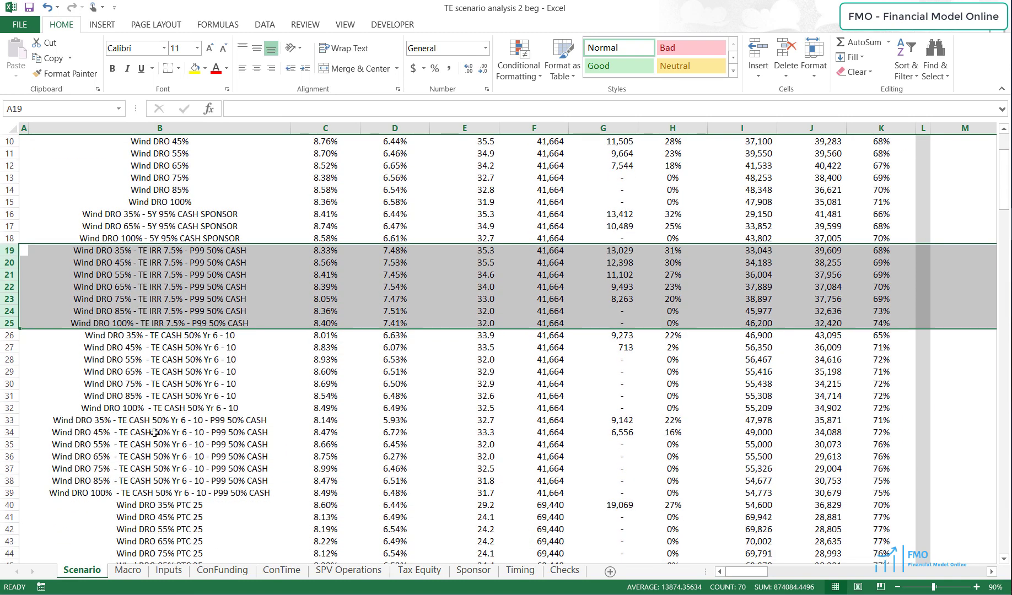
drag(12, 335, 36, 406)
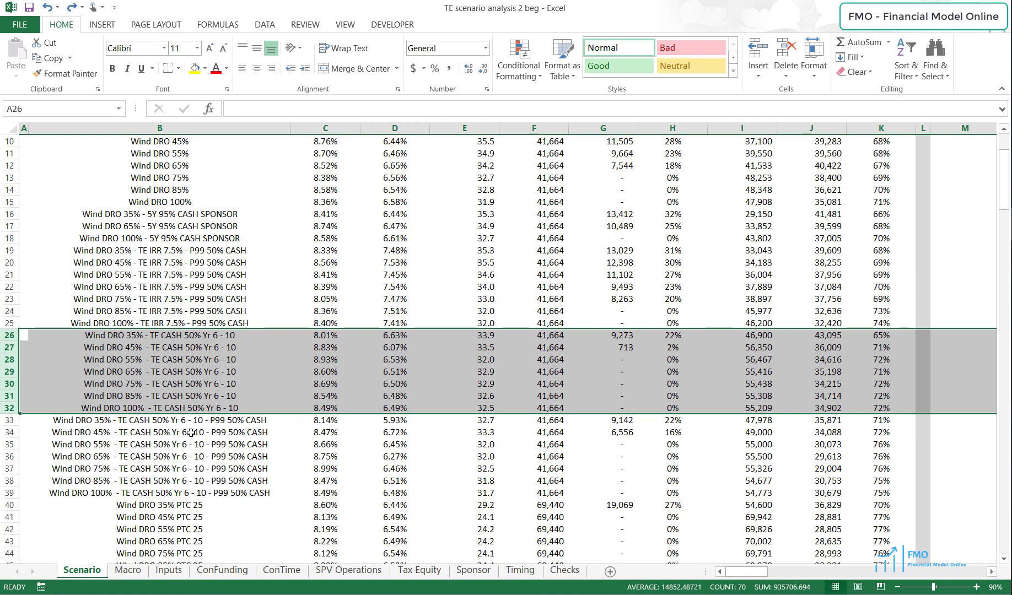
Compare tax credit and tax equity investment figures of the 35% and 45% TE CASH scenarios
click(554, 337)
drag(554, 337, 656, 349)
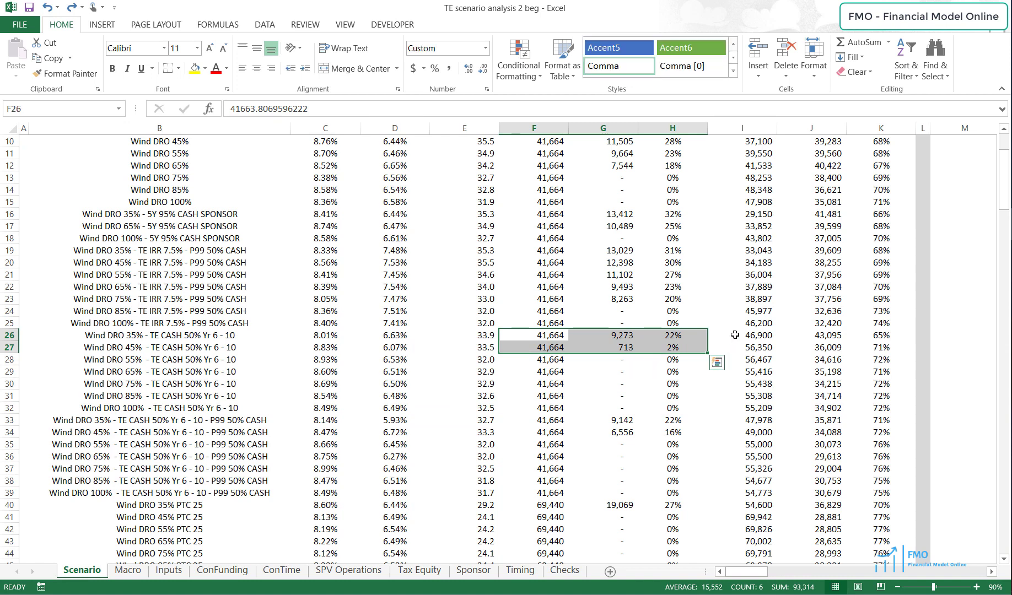
drag(737, 347, 735, 335)
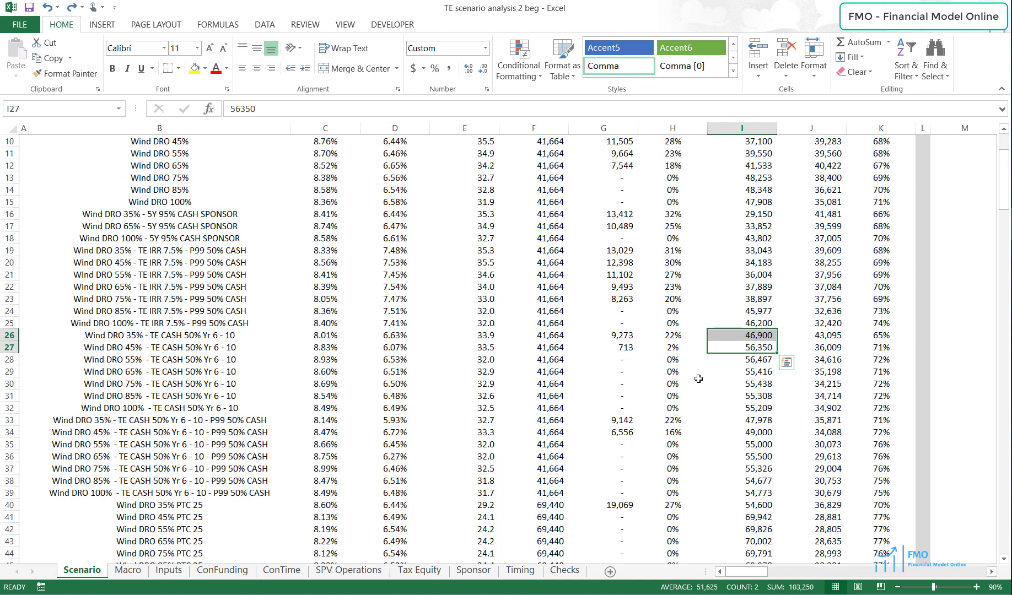
drag(625, 349, 677, 348)
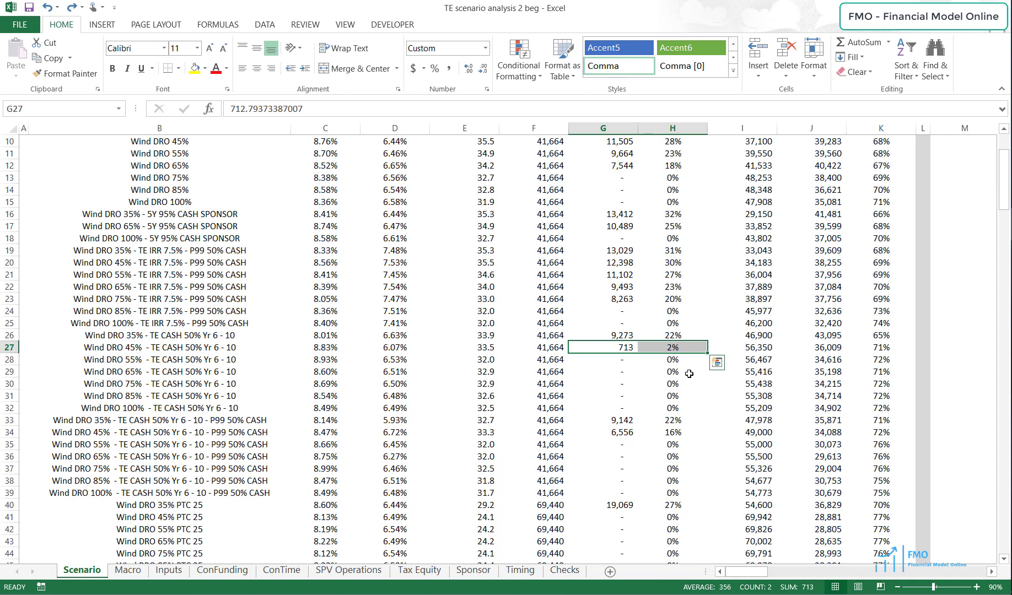
click(747, 345)
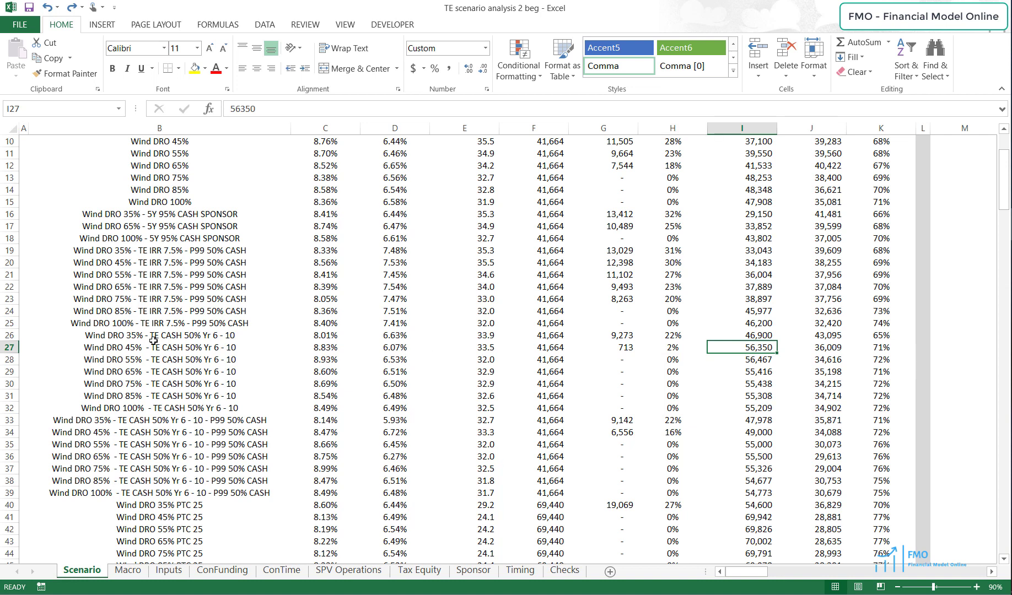
Select the TE CASH group rows 26–32, check rows 27 and 30, then select rows 27–28
click(14, 335)
drag(14, 335, 59, 409)
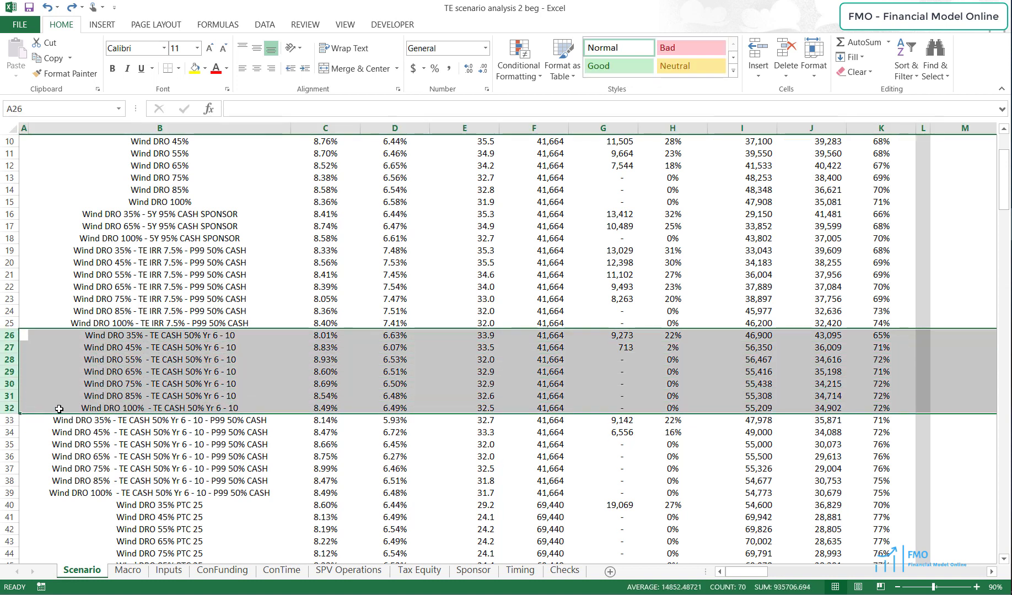
click(9, 347)
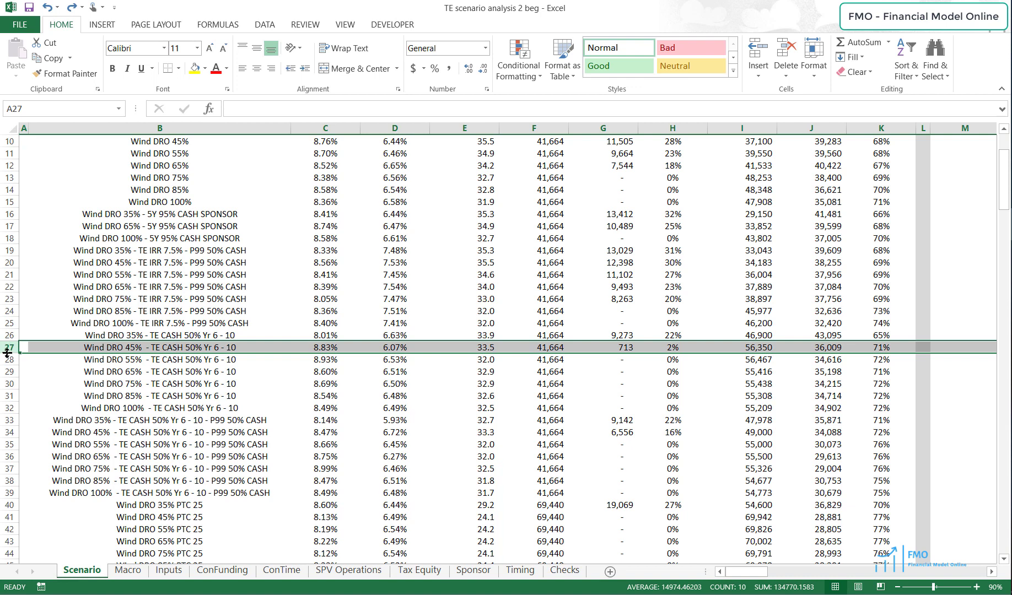
click(5, 384)
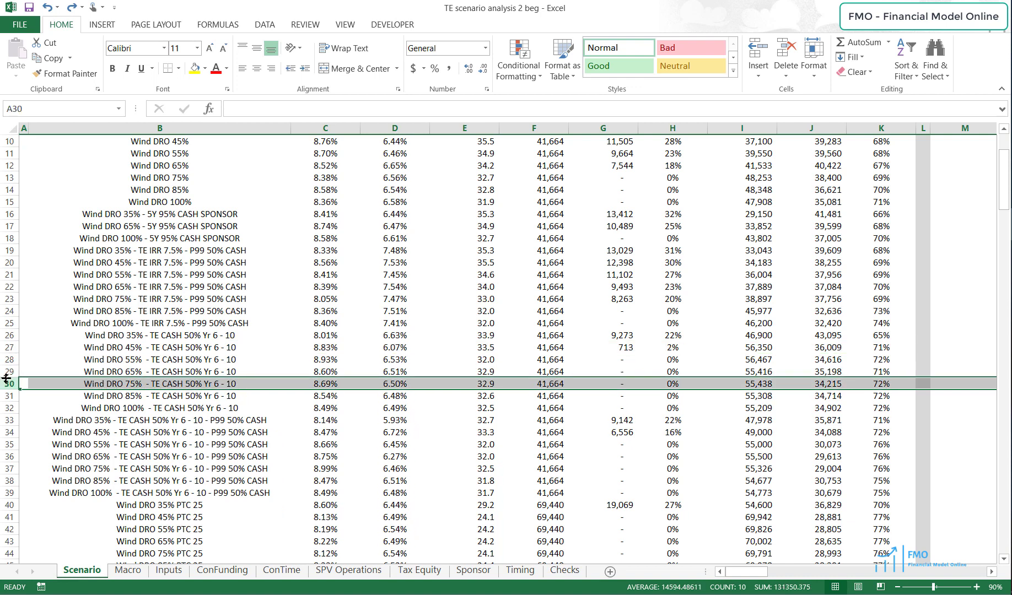
click(9, 347)
drag(9, 347, 9, 359)
click(9, 359)
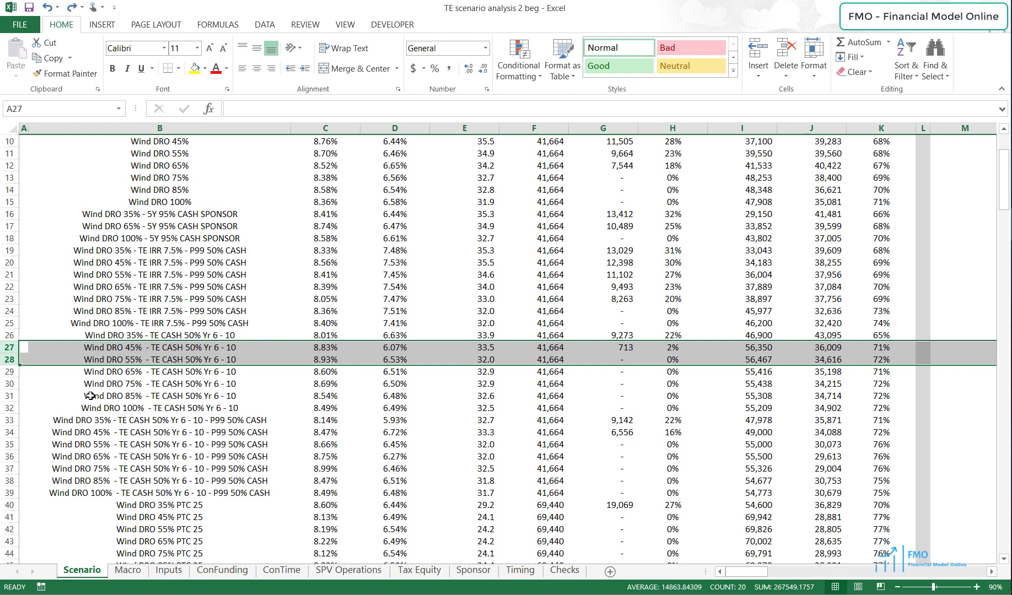
Select rows 33–39, the TE CASH 50% Yr 6 - 10 - P99 50% CASH scenarios
click(8, 420)
drag(9, 420, 9, 493)
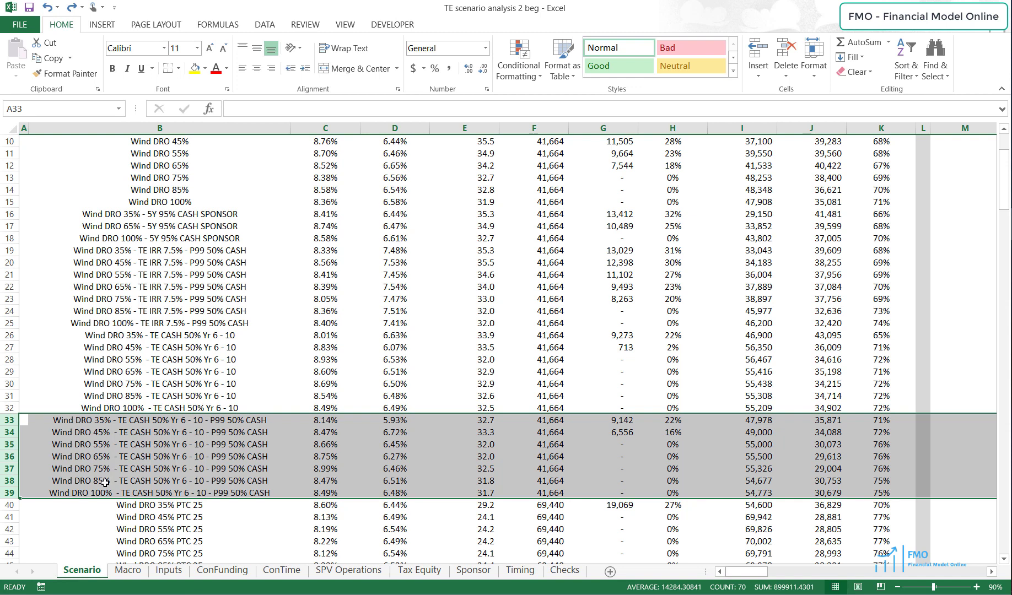
Check the Wind DRO 55% P99 row's reallocated credit, 55,000 tax equity and 30,073 sponsor investment
click(7, 445)
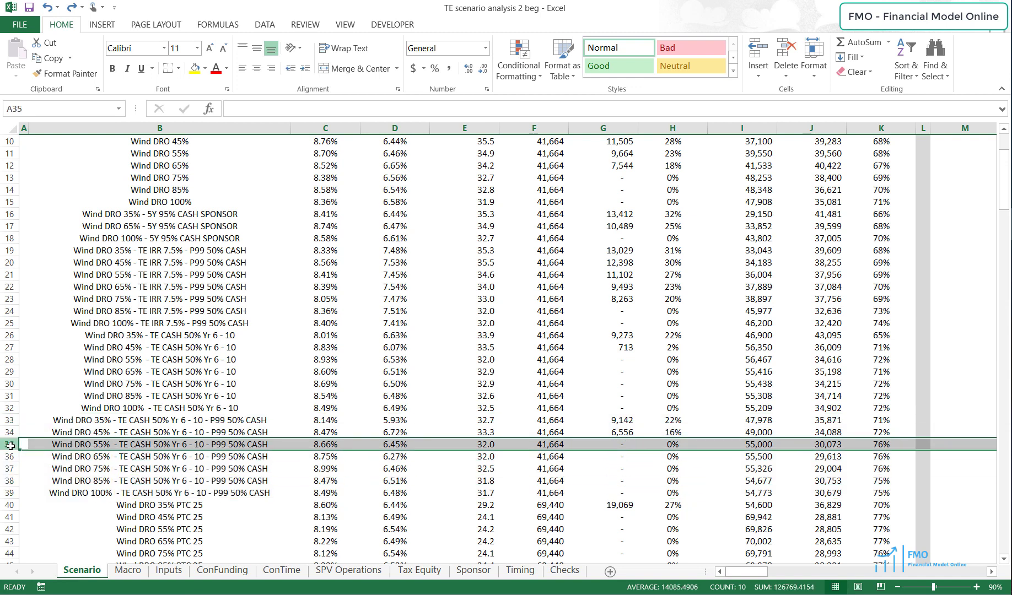
click(600, 446)
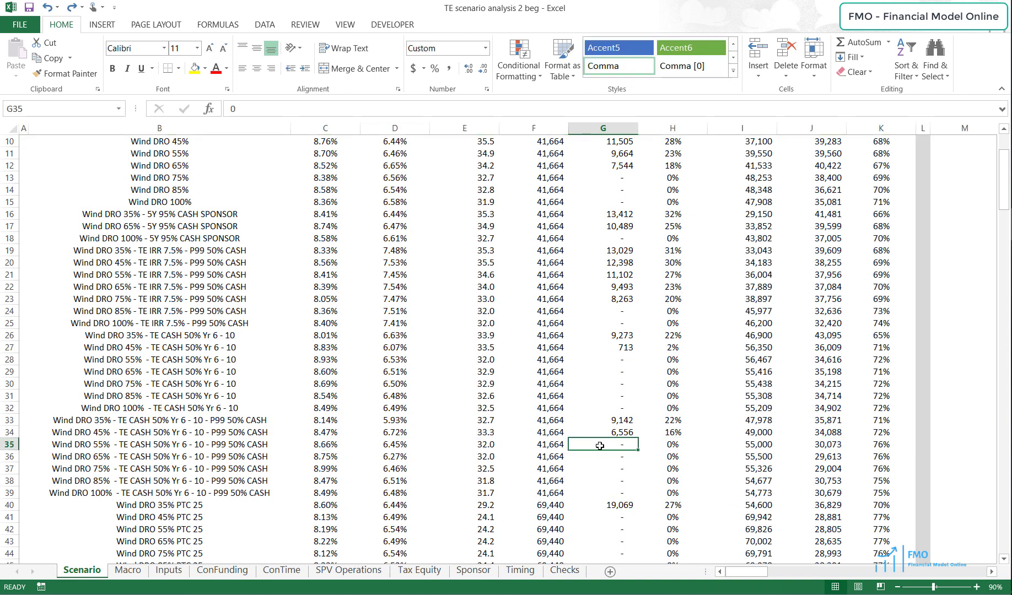
click(725, 447)
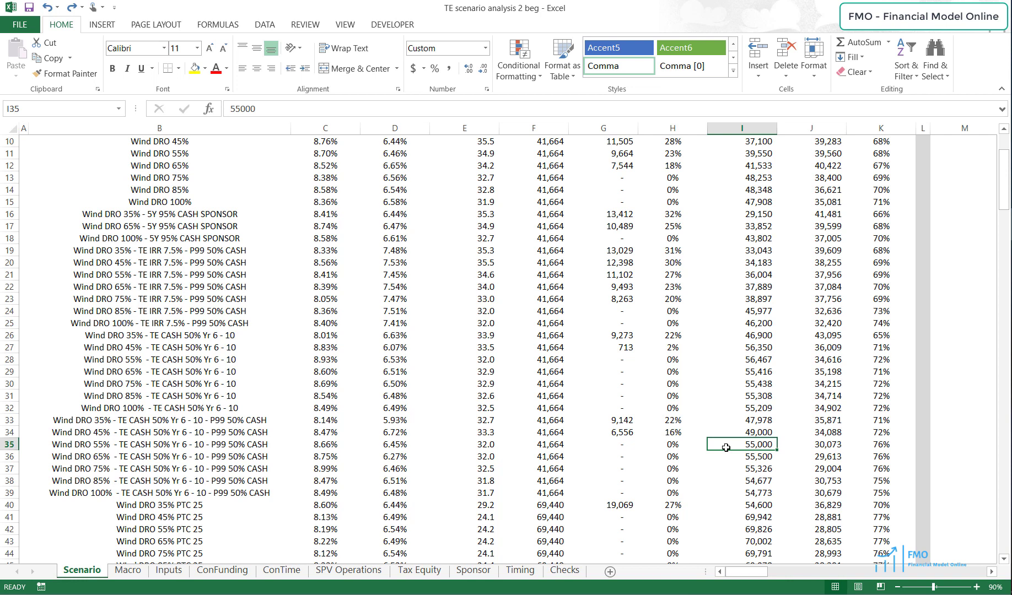
click(825, 445)
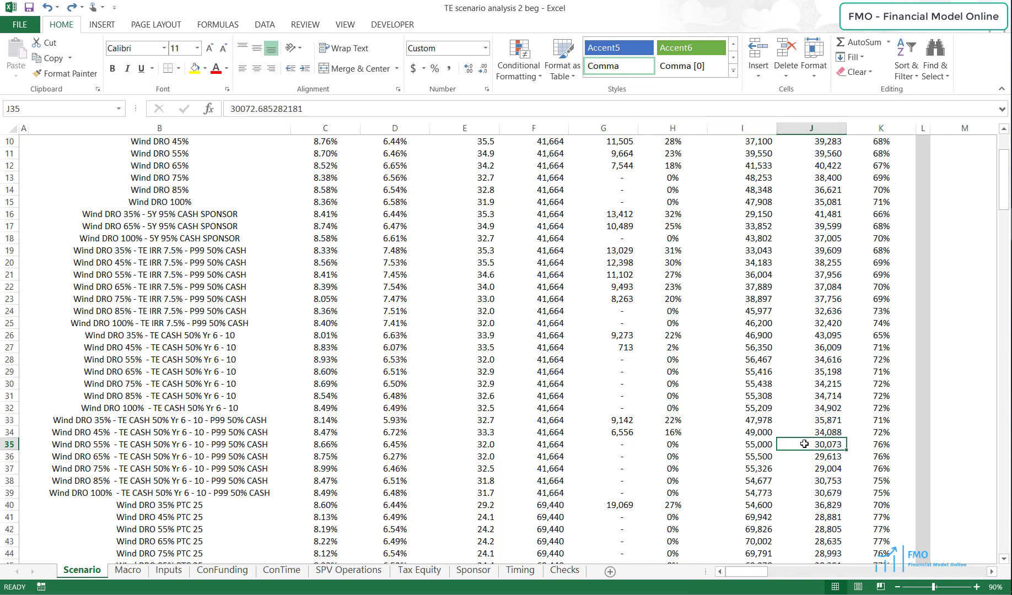
Compare its sponsor investment with the Wind DRO 35% row and check its 32.0 PPA price
scroll(763, 434, up, 3)
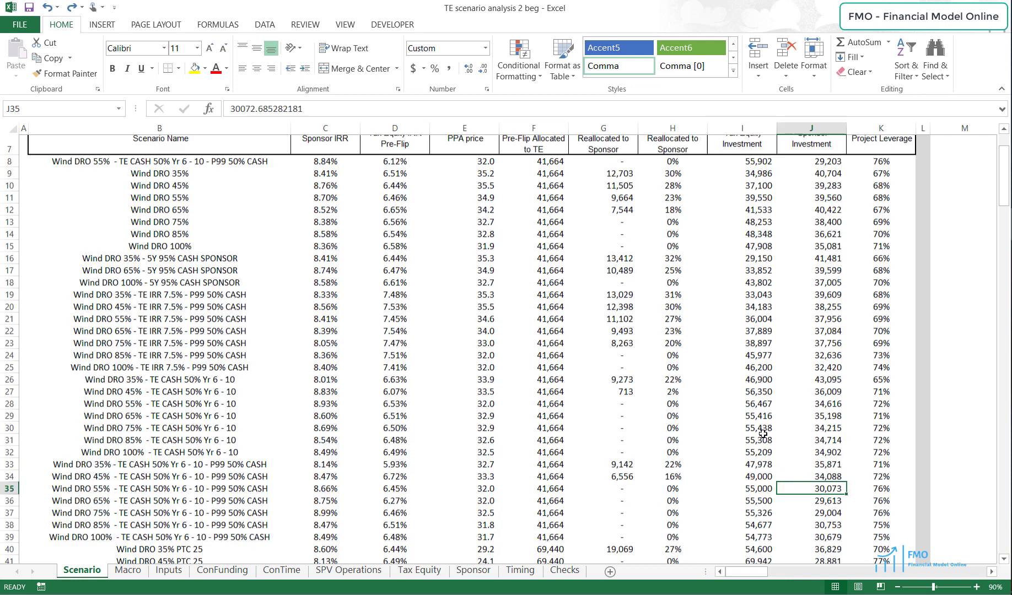
click(815, 188)
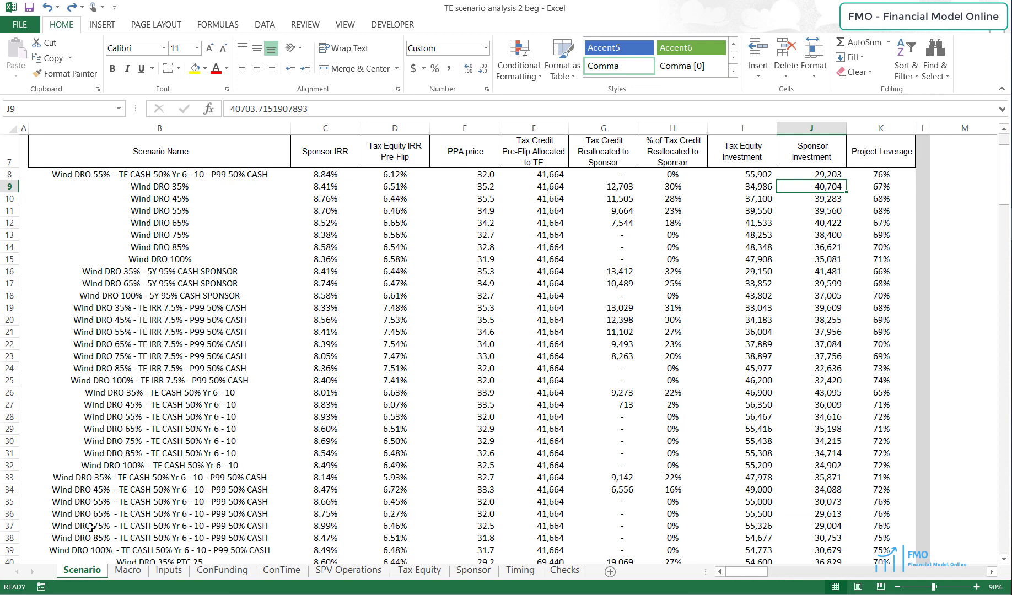
click(16, 502)
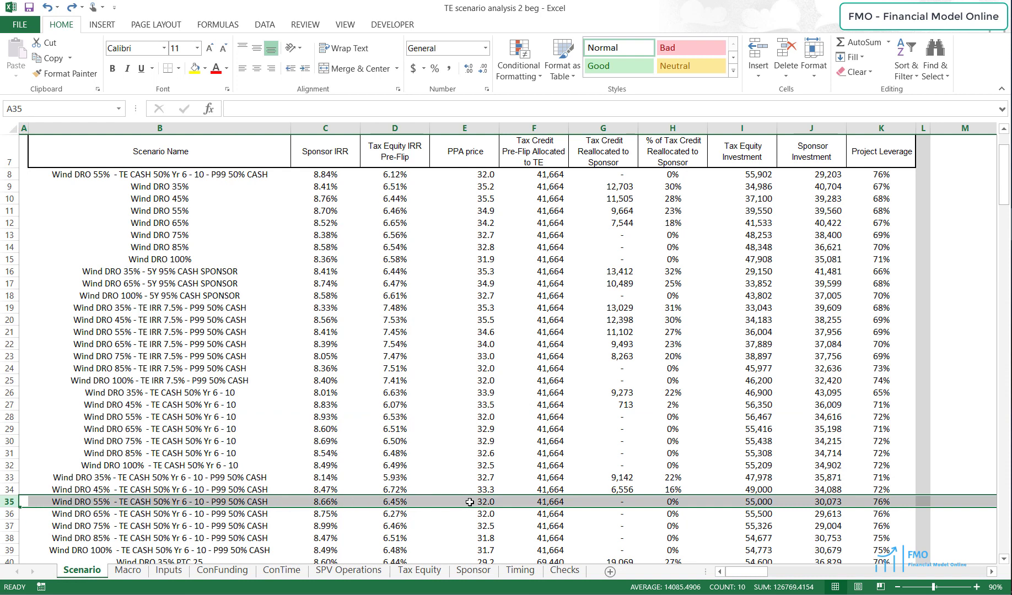
click(489, 502)
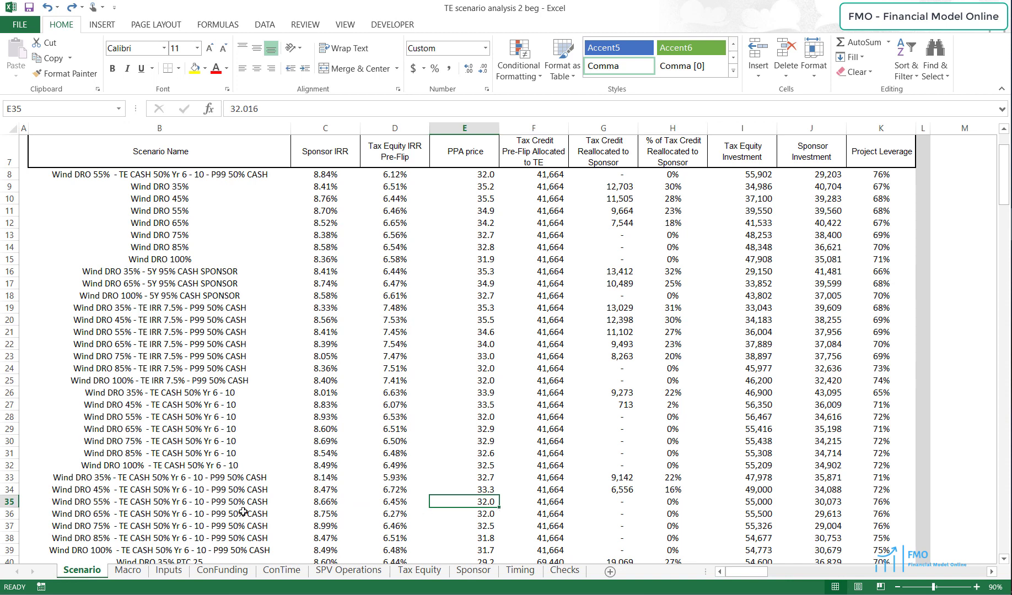
click(12, 501)
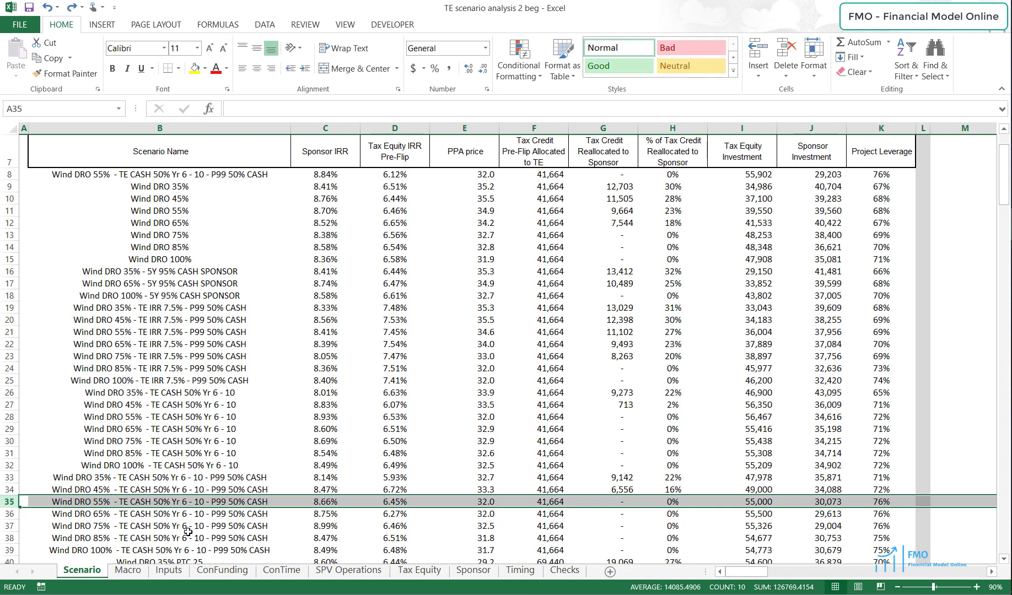